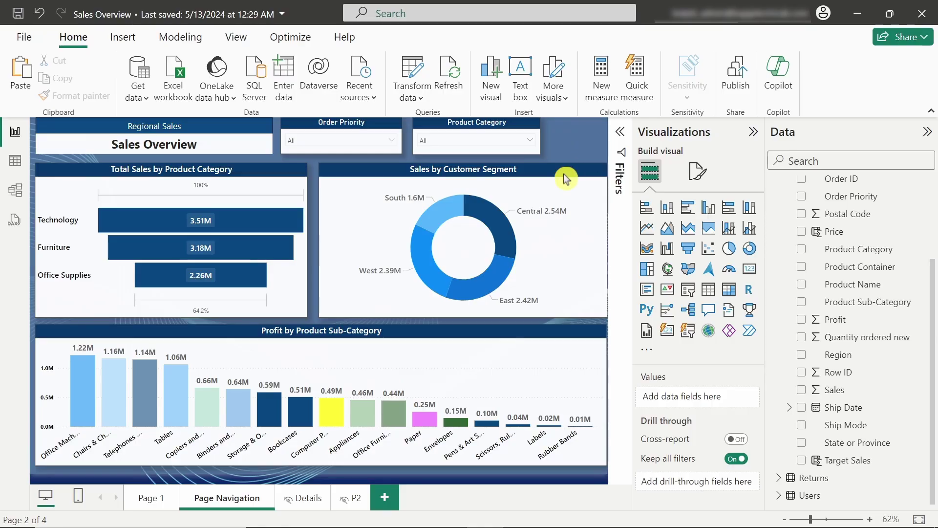
Preview the Details page twice, returning each time to the Sales Overview page.
{"action": "left_click", "coordinate": [296, 504]}
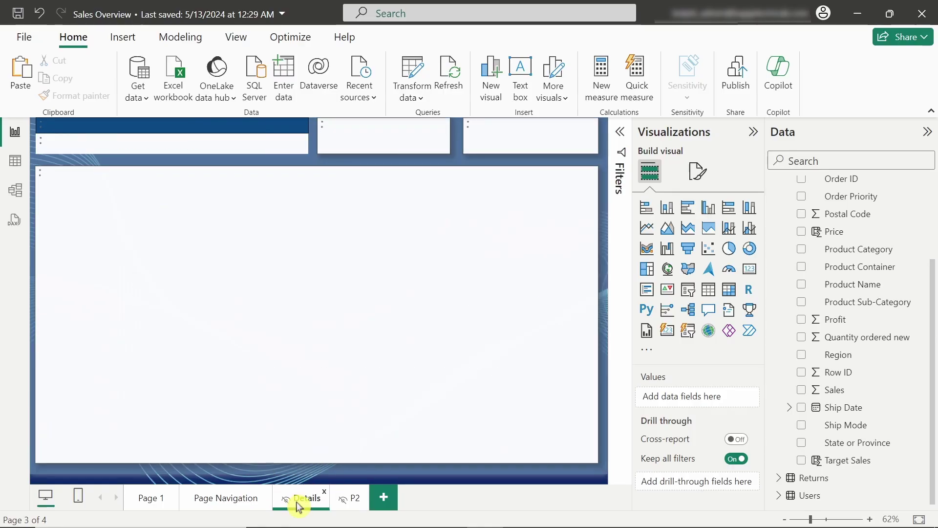
{"action": "left_click", "coordinate": [223, 509]}
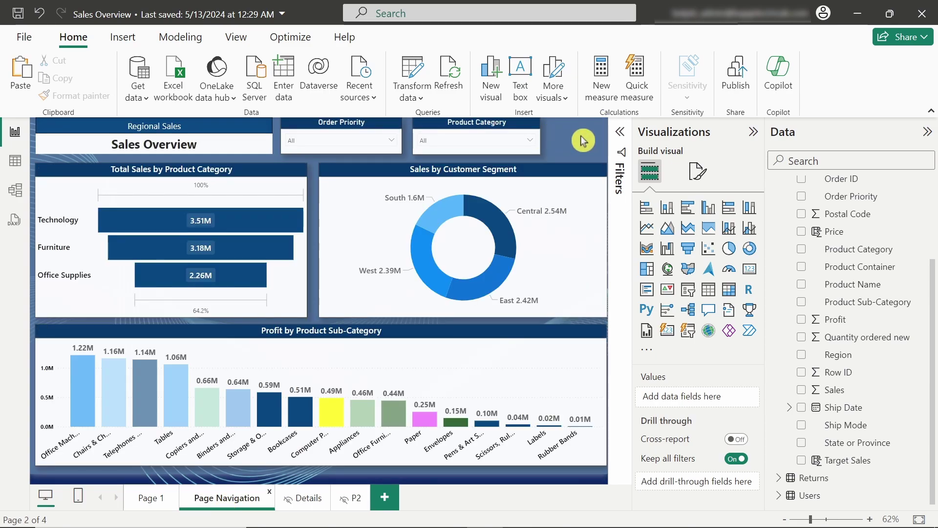
{"action": "left_click", "coordinate": [303, 503]}
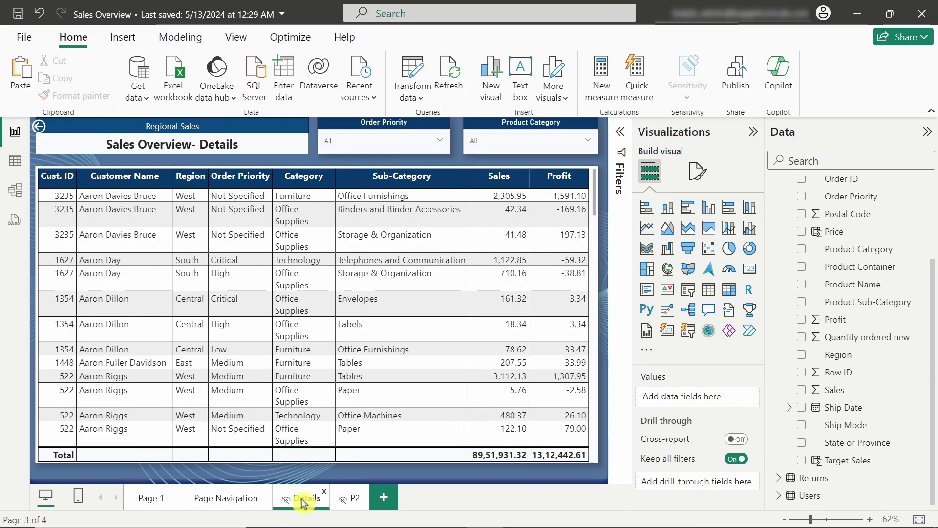
{"action": "left_click", "coordinate": [227, 504]}
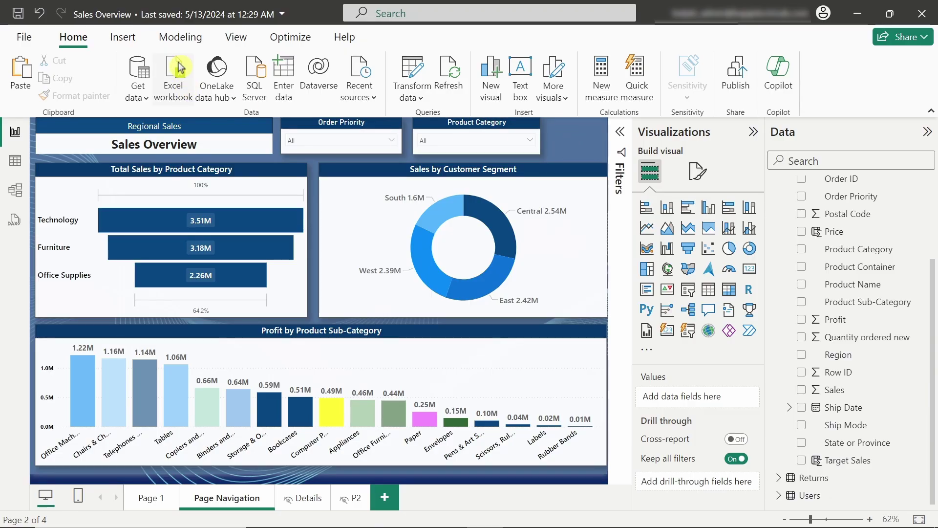
Insert a Blank button from the Insert ribbon's Buttons list.
{"action": "left_click", "coordinate": [124, 44]}
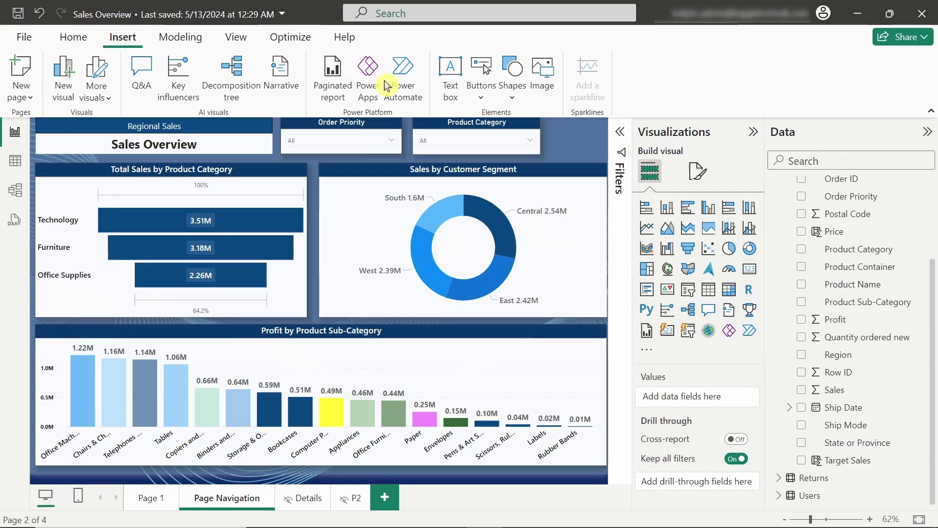
{"action": "left_click", "coordinate": [482, 100]}
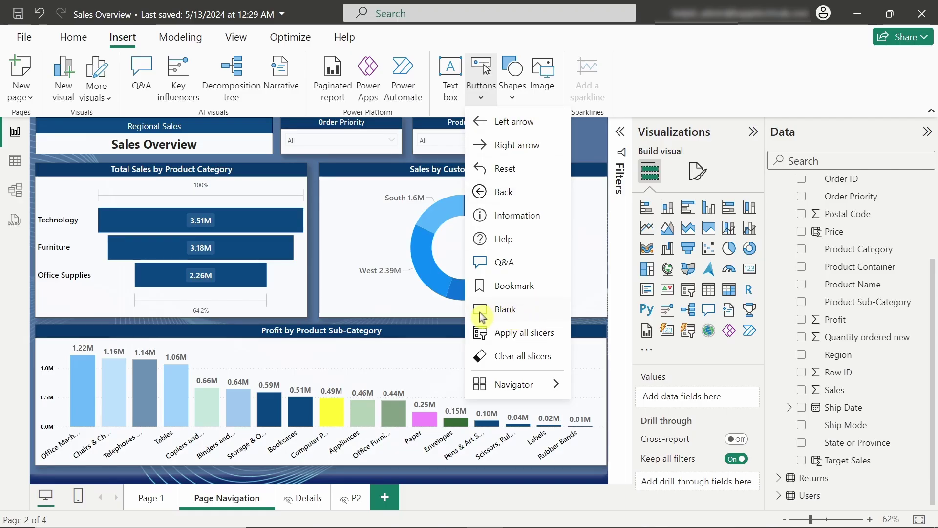
{"action": "left_click", "coordinate": [524, 313]}
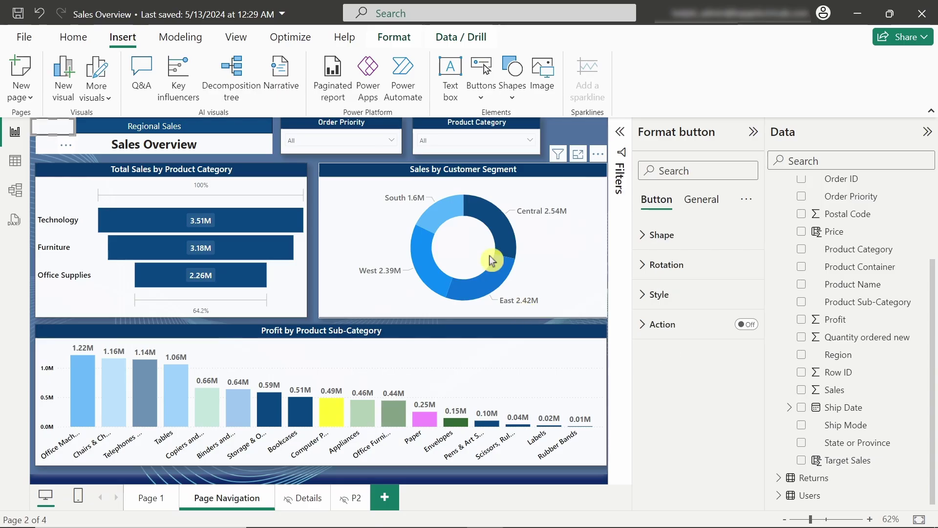
Move the blank button to the top-right beside the Product Category slicer and collapse the Data pane.
{"action": "left_click_drag", "start_coordinate": [53, 133], "coordinate": [589, 138]}
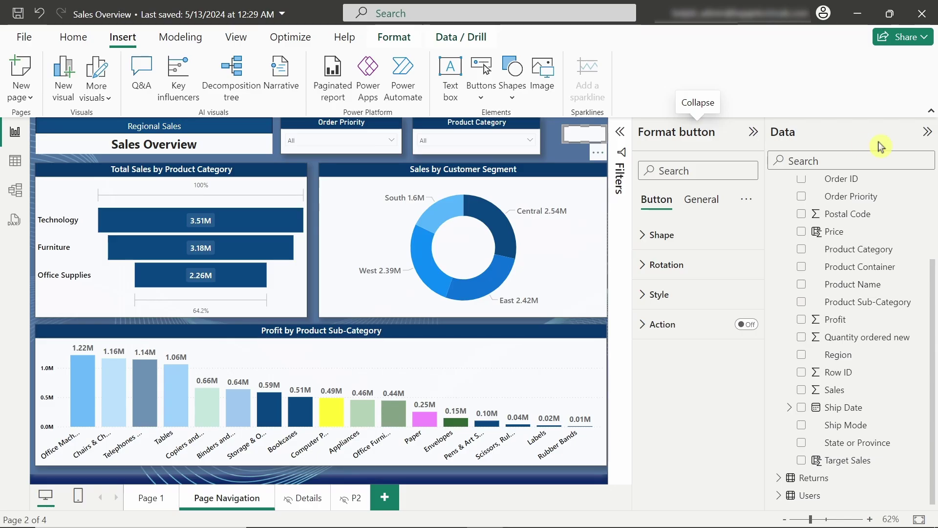
{"action": "left_click", "coordinate": [926, 132]}
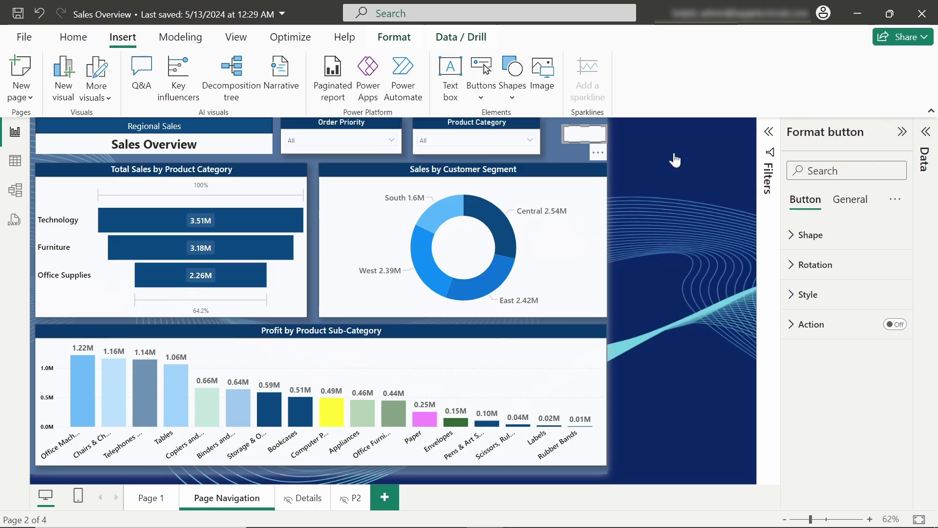
{"action": "left_click_drag", "start_coordinate": [666, 140], "coordinate": [687, 158]}
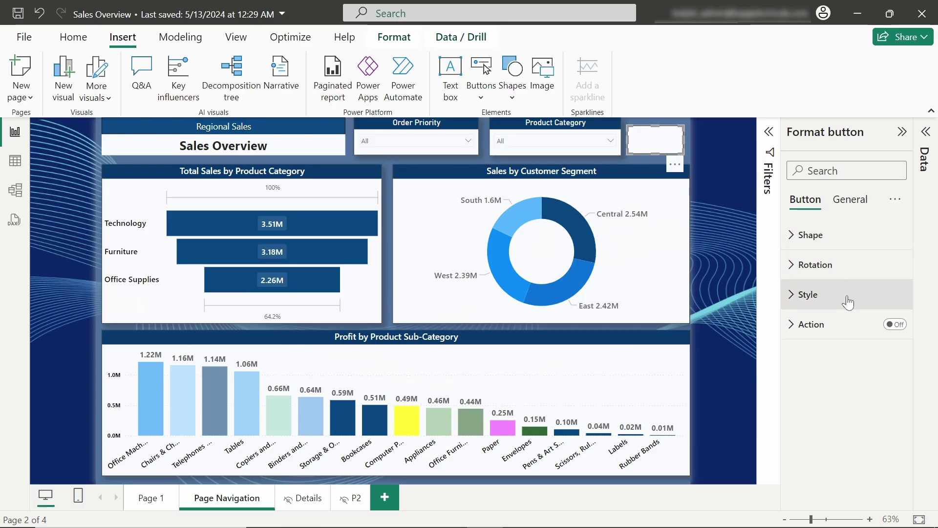
Turn on the button text, enter 'Details' as the label, and enlarge its font size.
{"action": "scroll", "coordinate": [862, 399], "scroll_direction": "down", "scroll_amount": 3}
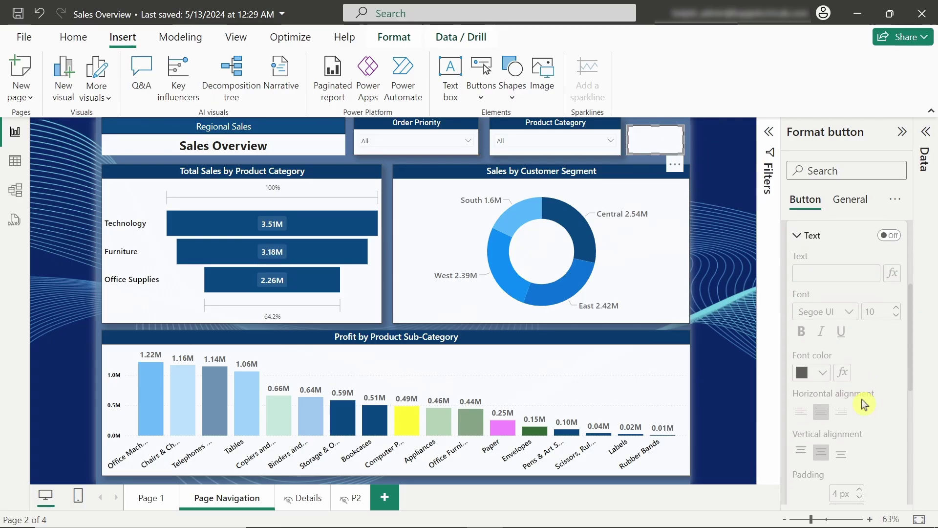
{"action": "left_click", "coordinate": [889, 232]}
{"action": "left_click", "coordinate": [798, 270]}
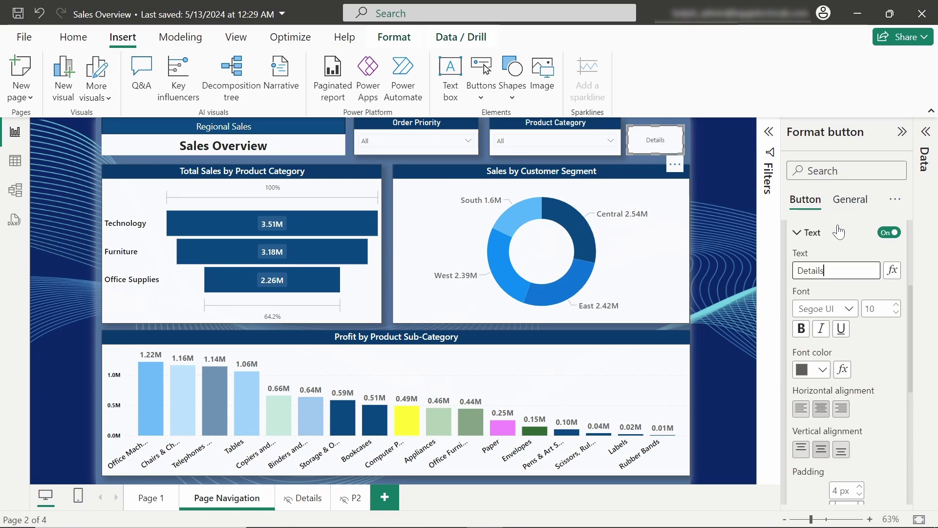
{"action": "left_click", "coordinate": [814, 232]}
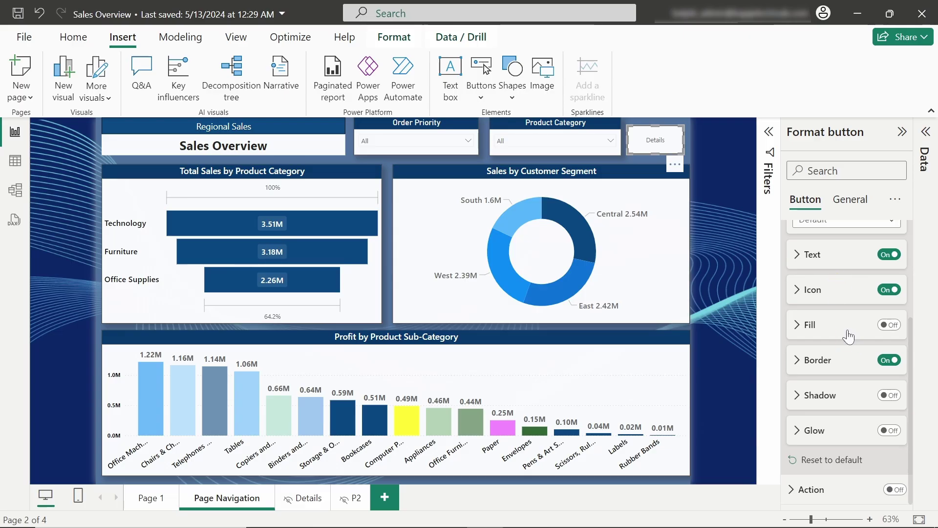
{"action": "left_click", "coordinate": [820, 260]}
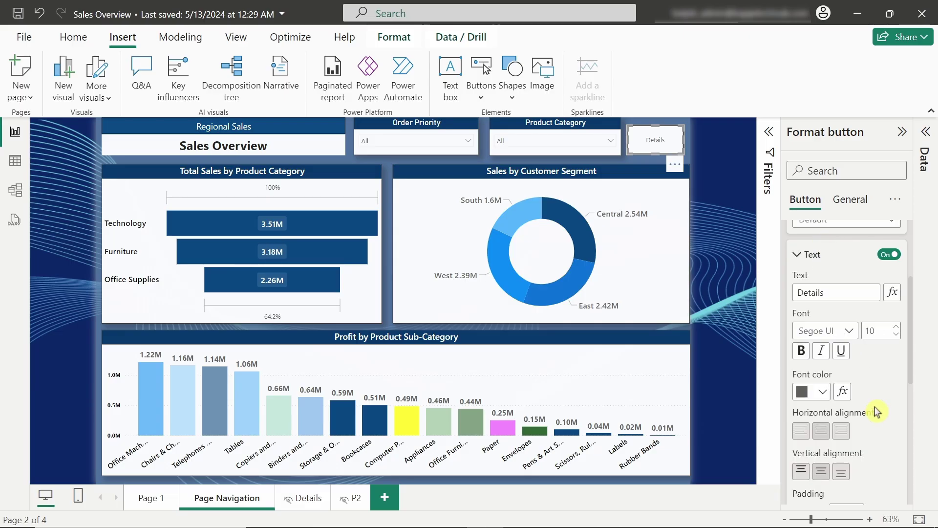
{"action": "left_click", "coordinate": [897, 327]}
{"action": "left_click", "coordinate": [897, 327]}
{"action": "left_click", "coordinate": [897, 327]}
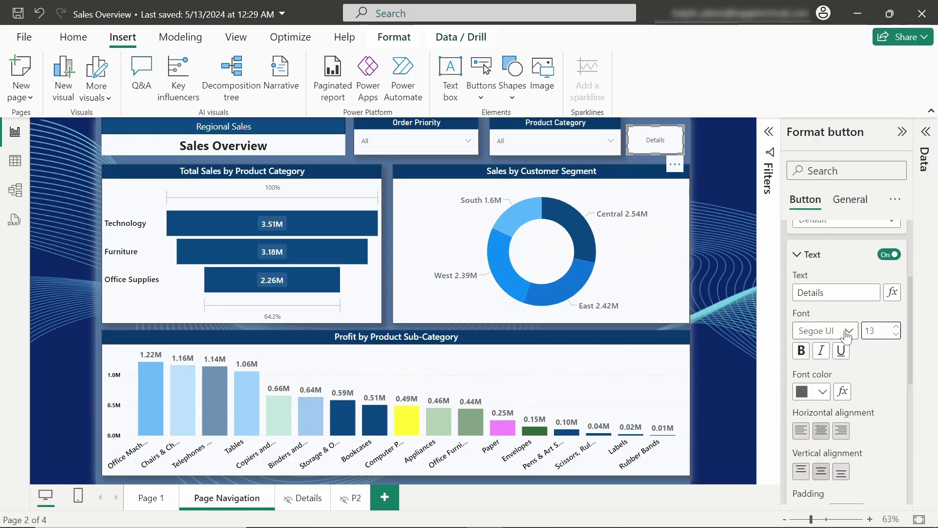
Set the label font to Segoe UI Semibold, size 15, in black.
{"action": "left_click", "coordinate": [848, 331]}
{"action": "left_click", "coordinate": [855, 240]}
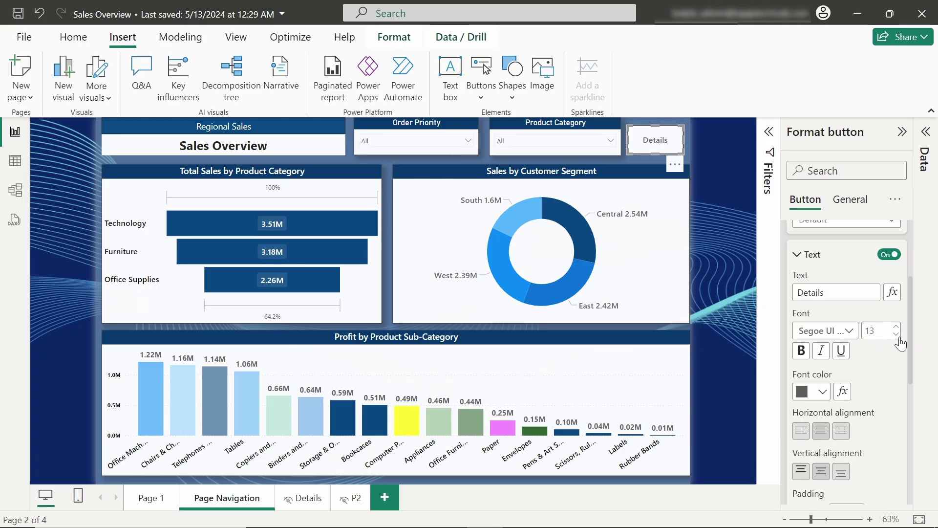
{"action": "left_click", "coordinate": [897, 327]}
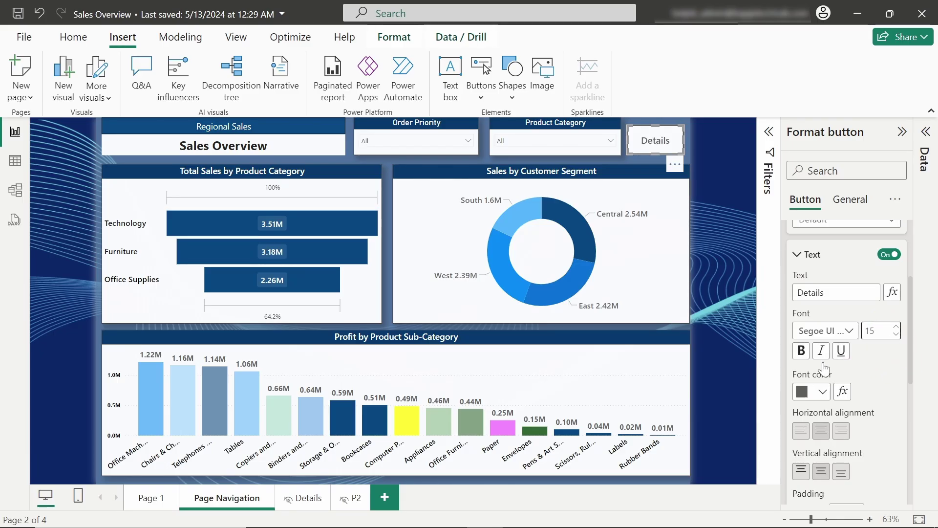
{"action": "left_click", "coordinate": [806, 392]}
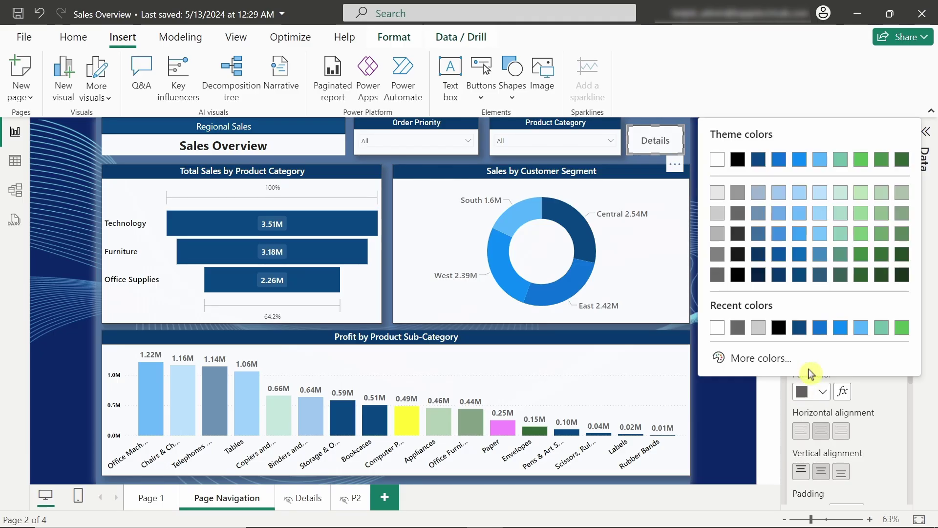
{"action": "left_click", "coordinate": [739, 276]}
{"action": "scroll", "coordinate": [838, 384], "scroll_direction": "down", "scroll_amount": 6}
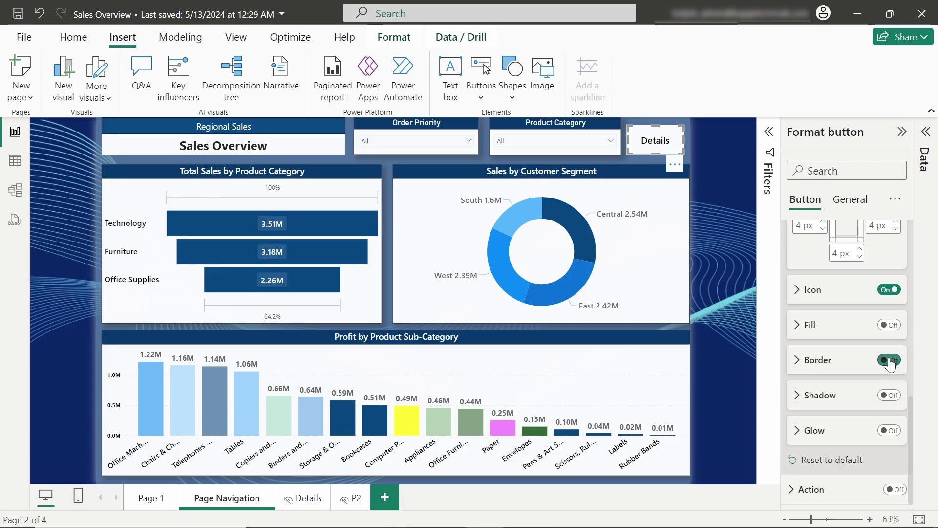
Open the General effects settings, toggling the button background off and back on.
{"action": "scroll", "coordinate": [869, 360], "scroll_direction": "up", "scroll_amount": 8}
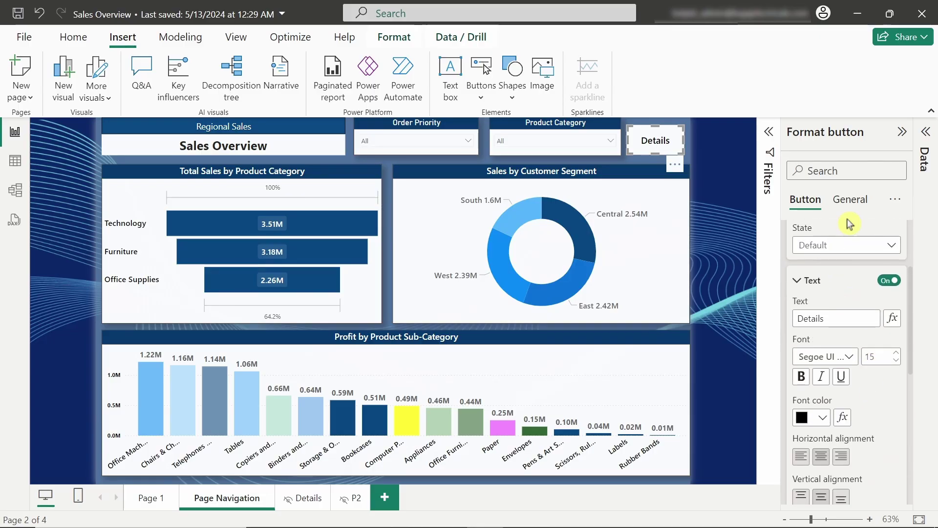
{"action": "left_click", "coordinate": [851, 203]}
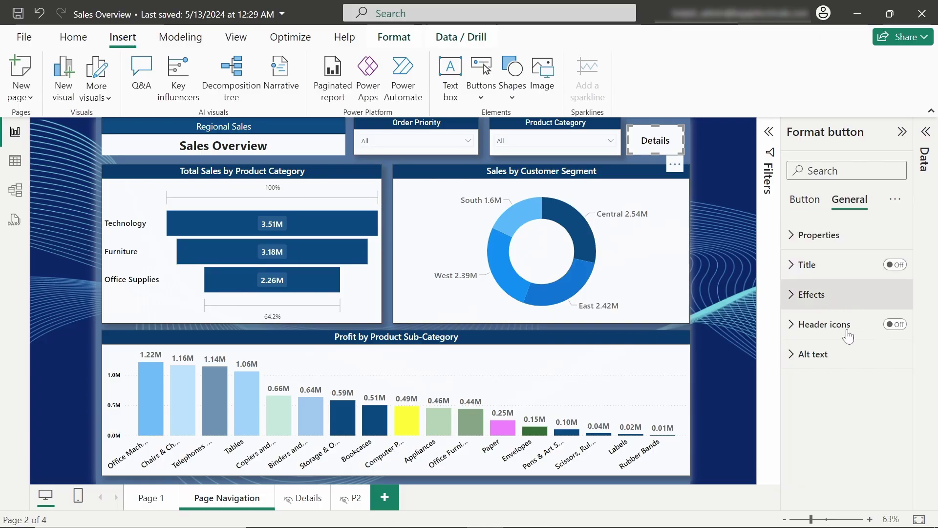
{"action": "left_click", "coordinate": [841, 294]}
{"action": "scroll", "coordinate": [866, 365], "scroll_direction": "down", "scroll_amount": 2}
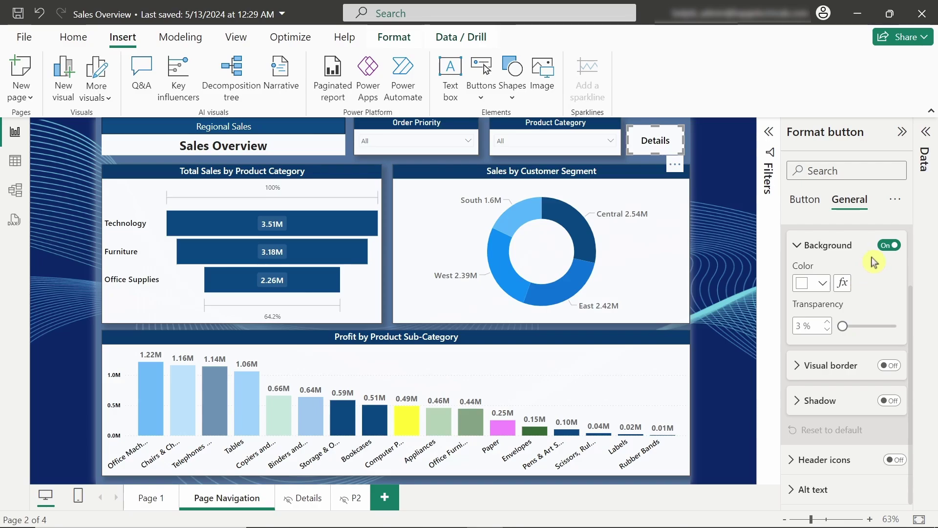
{"action": "left_click", "coordinate": [888, 245]}
{"action": "left_click", "coordinate": [889, 245]}
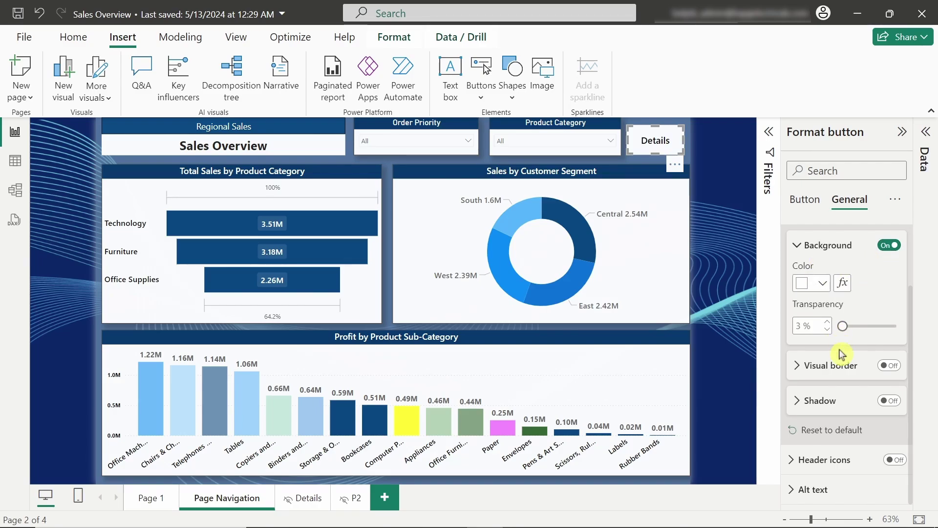
Add a grey (White, 30% darker) visual border with corners rounded to 8 px.
{"action": "left_click", "coordinate": [850, 378]}
{"action": "scroll", "coordinate": [860, 361], "scroll_direction": "down", "scroll_amount": 2}
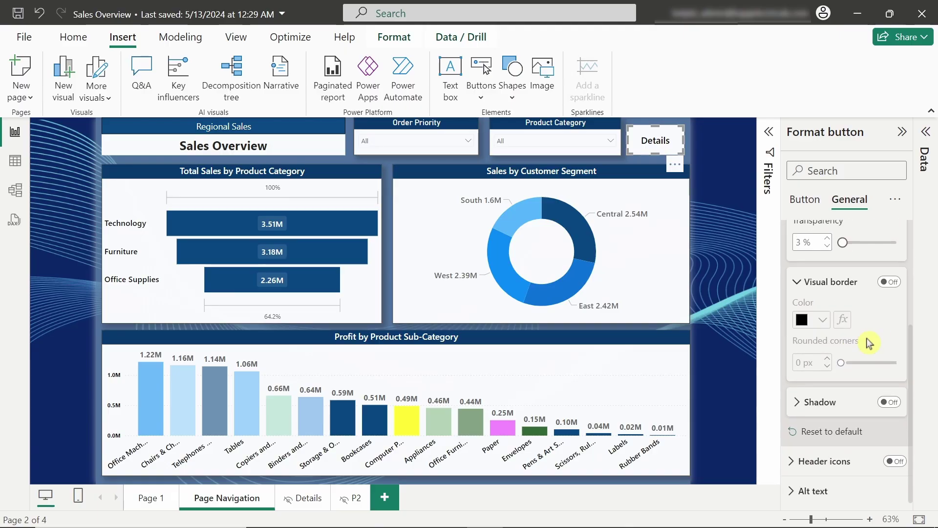
{"action": "left_click", "coordinate": [844, 323]}
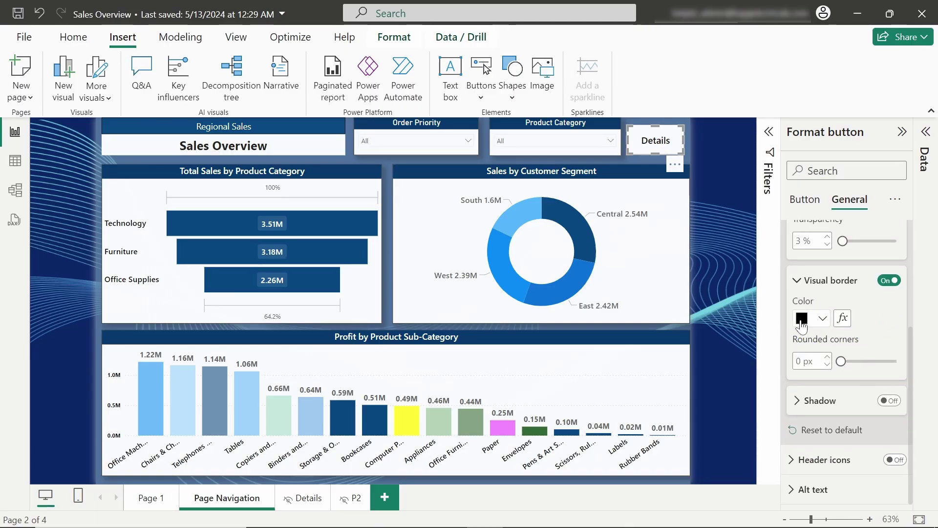
{"action": "left_click", "coordinate": [802, 320]}
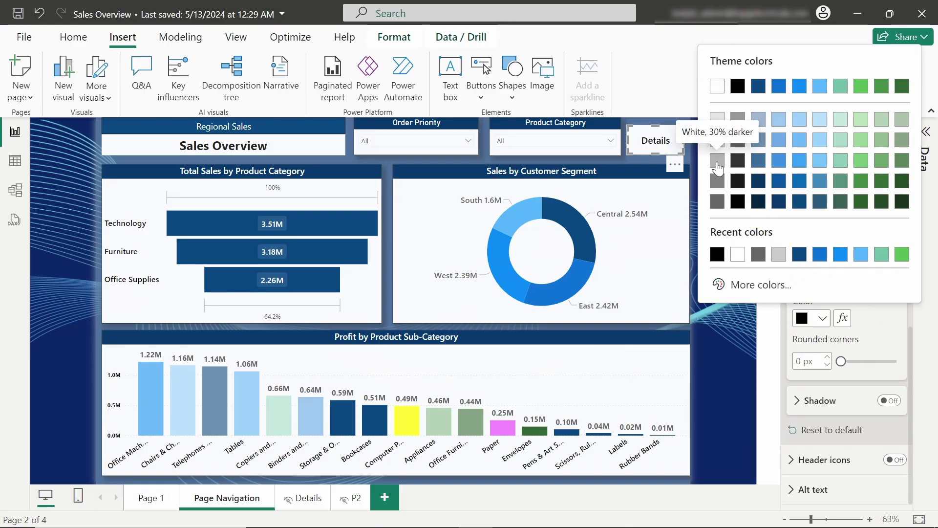
{"action": "left_click", "coordinate": [717, 171]}
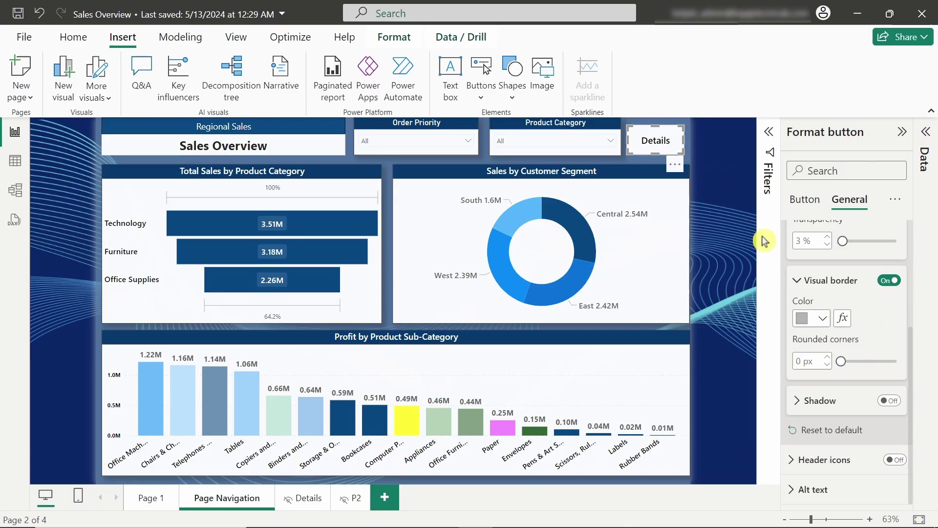
{"action": "left_click", "coordinate": [826, 359]}
{"action": "left_click", "coordinate": [826, 358]}
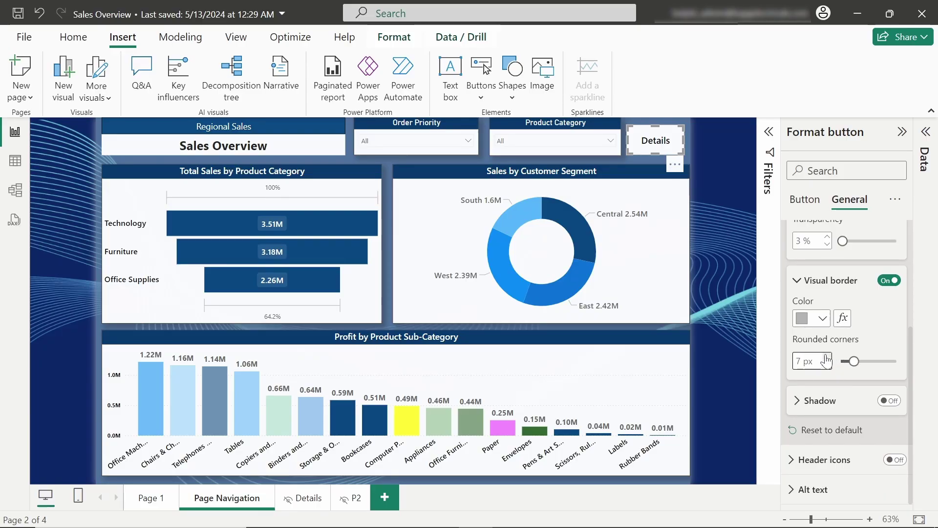
{"action": "left_click", "coordinate": [827, 359]}
{"action": "left_click", "coordinate": [826, 401]}
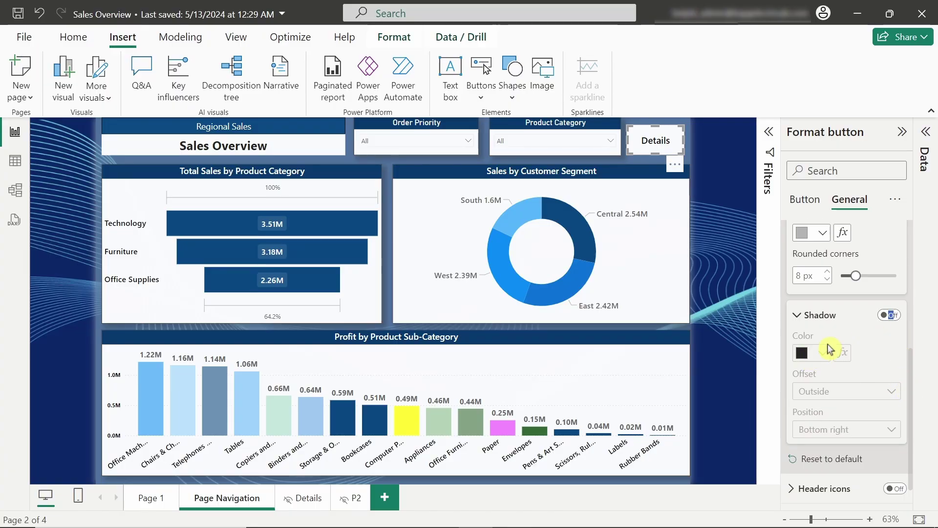
Turn on the Details button's shadow, set it to White, and deselect to preview.
{"action": "left_click", "coordinate": [889, 315]}
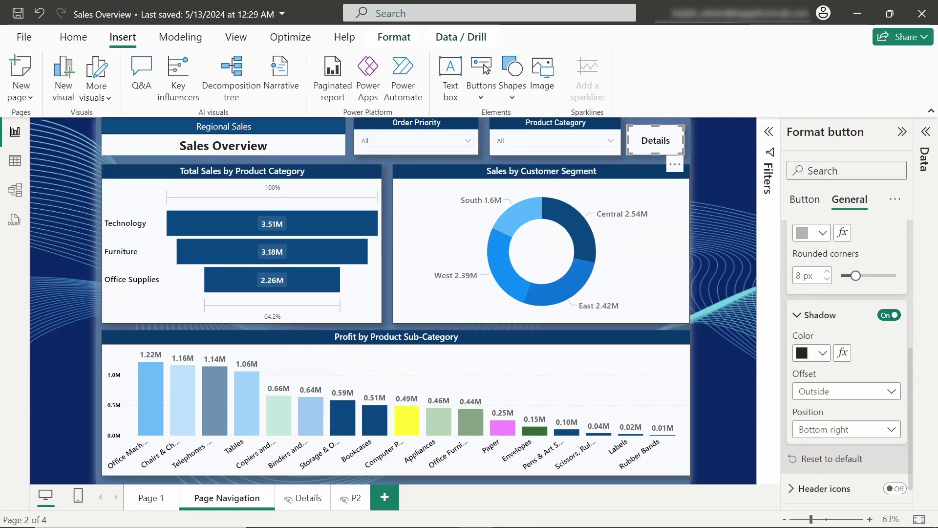
{"action": "left_click", "coordinate": [811, 353]}
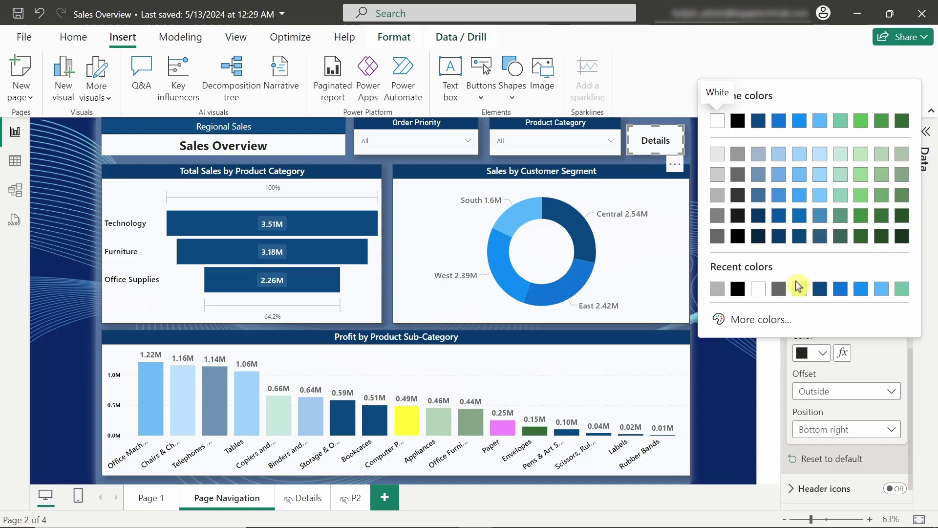
{"action": "left_click", "coordinate": [760, 292]}
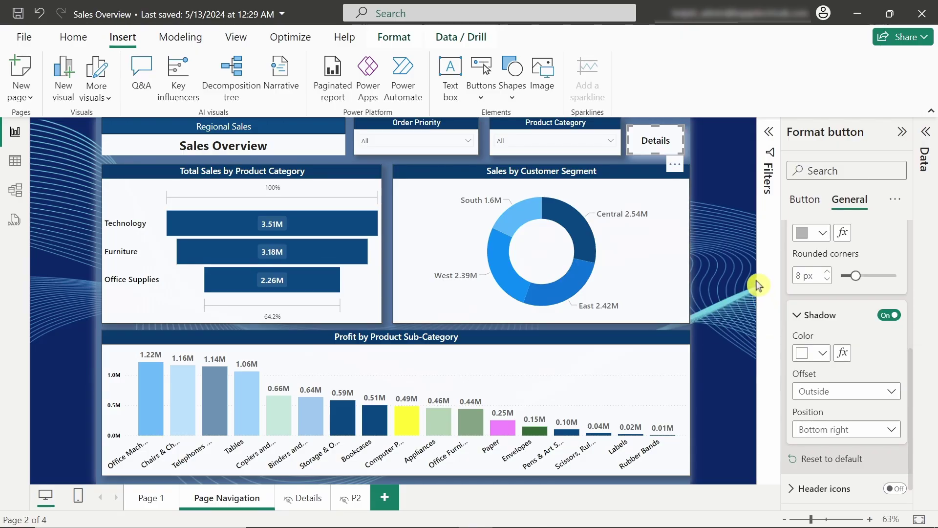
{"action": "left_click", "coordinate": [694, 152]}
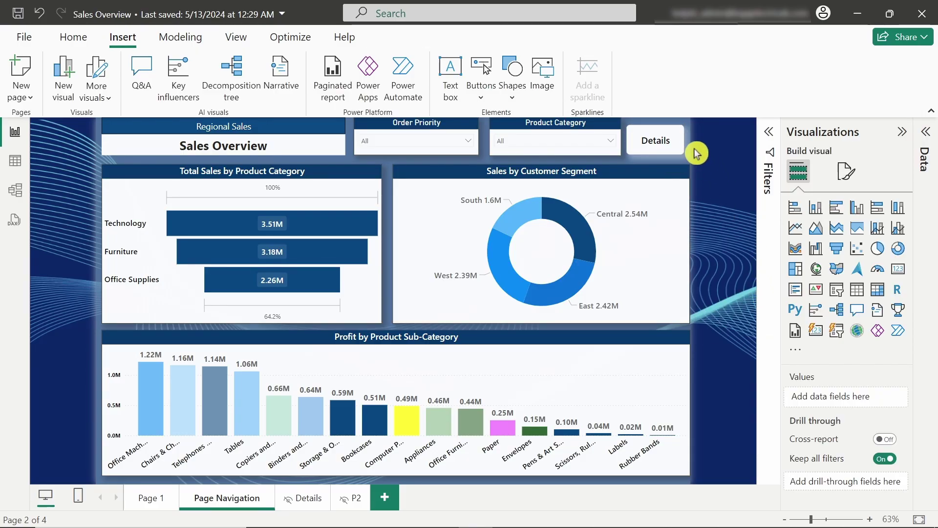
Reselect the Details button and raise its visual border's rounded corners to 10 px.
{"action": "left_click", "coordinate": [646, 139]}
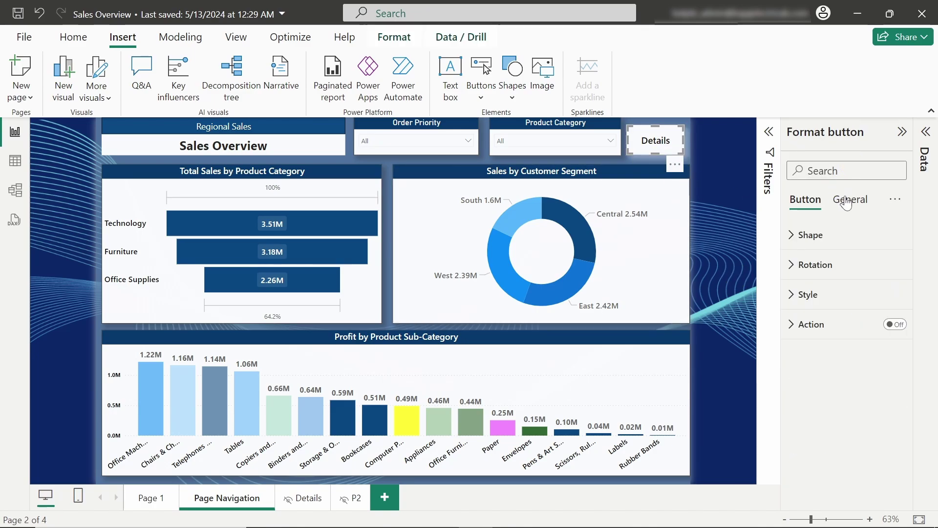
{"action": "left_click", "coordinate": [850, 200]}
{"action": "left_click", "coordinate": [854, 298]}
{"action": "scroll", "coordinate": [831, 342], "scroll_direction": "down", "scroll_amount": 2}
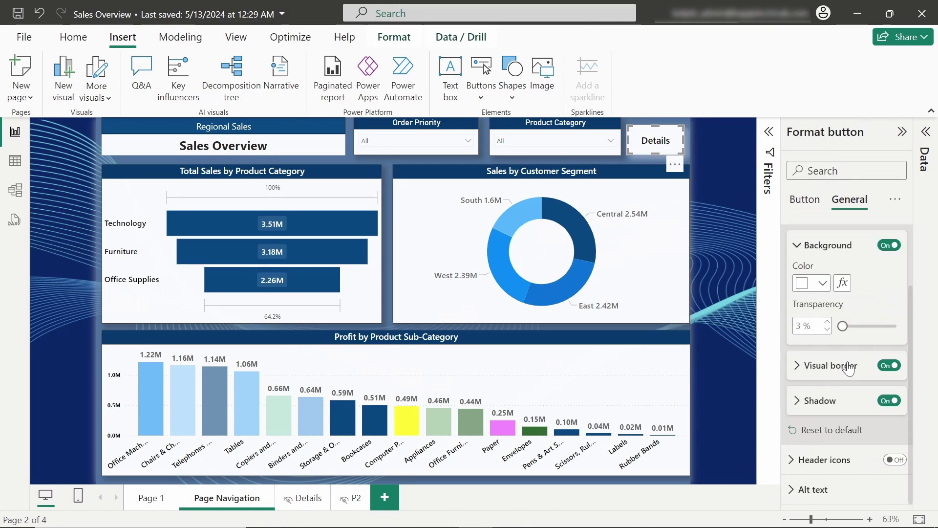
{"action": "left_click", "coordinate": [839, 368]}
{"action": "scroll", "coordinate": [841, 367], "scroll_direction": "down", "scroll_amount": 2}
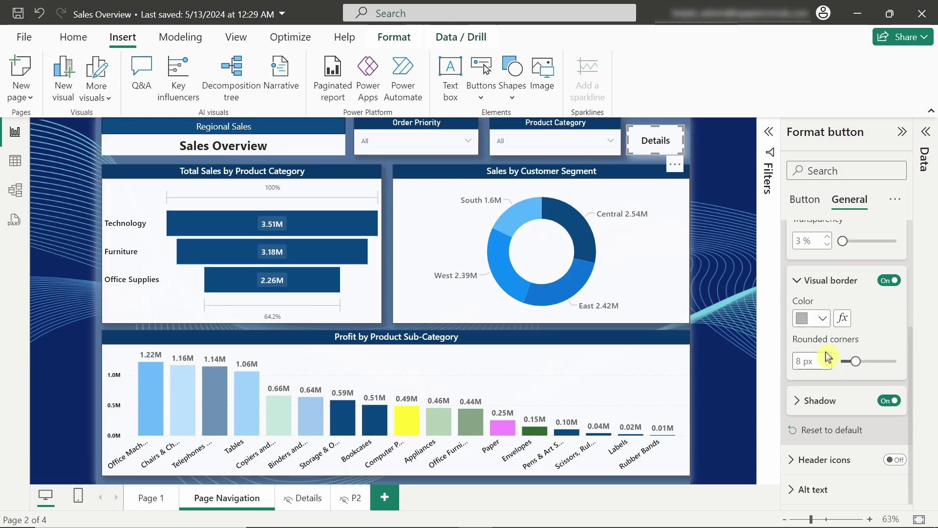
{"action": "left_click", "coordinate": [828, 357]}
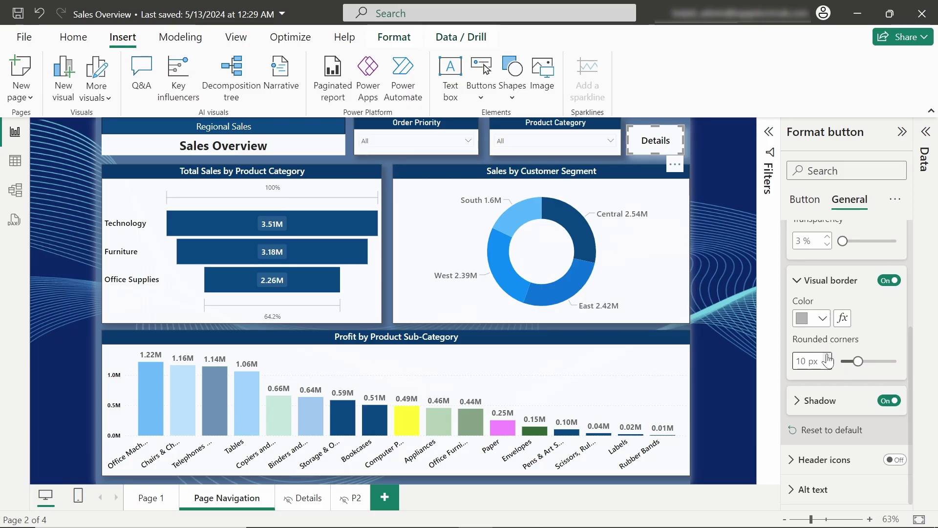
{"action": "left_click", "coordinate": [828, 364]}
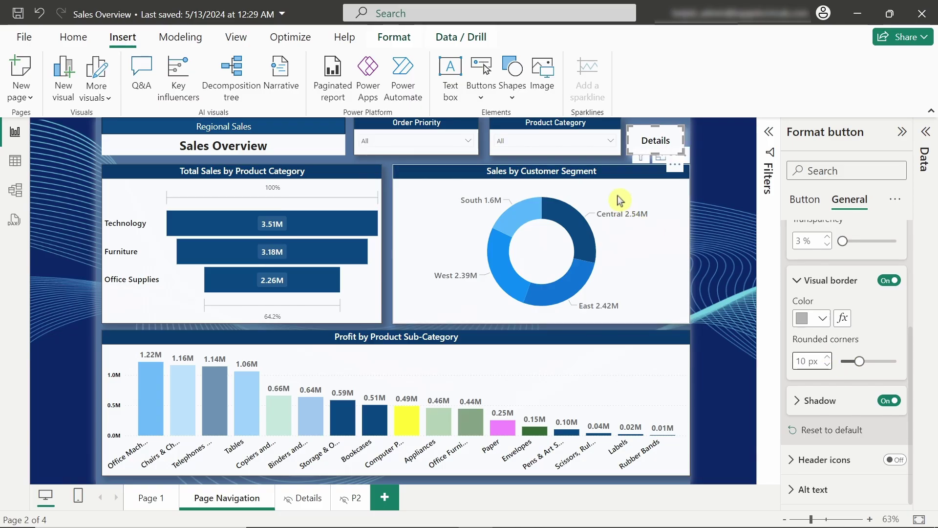
{"action": "left_click", "coordinate": [718, 172]}
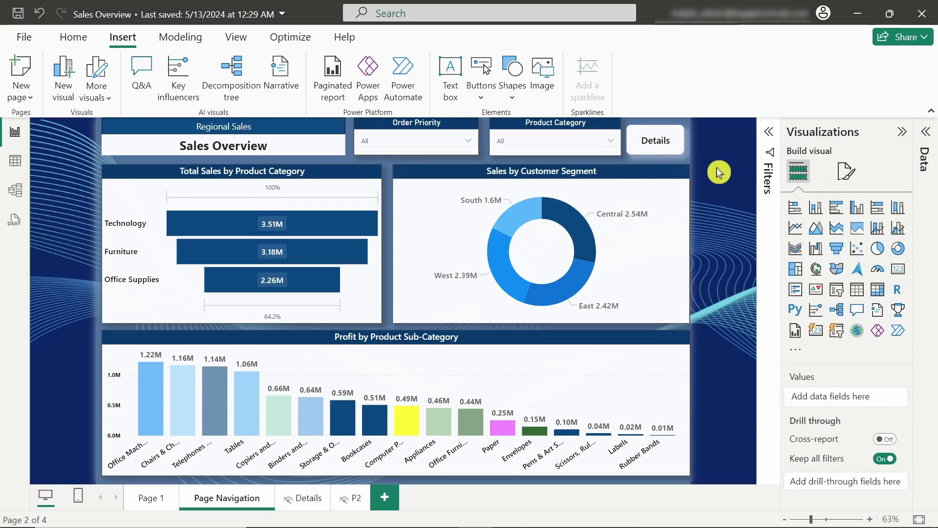
Turn on the Details button's action with type Page navigation and destination Details.
{"action": "left_click", "coordinate": [662, 141]}
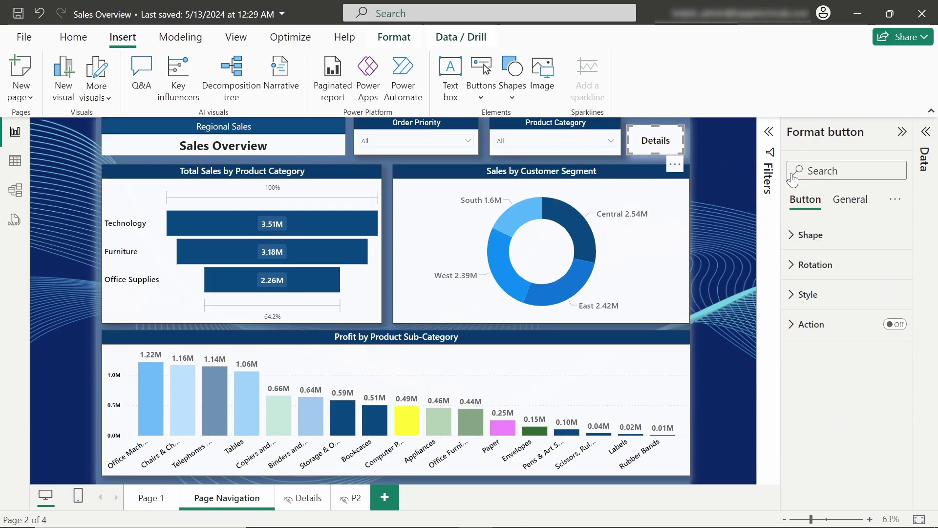
{"action": "left_click", "coordinate": [926, 132]}
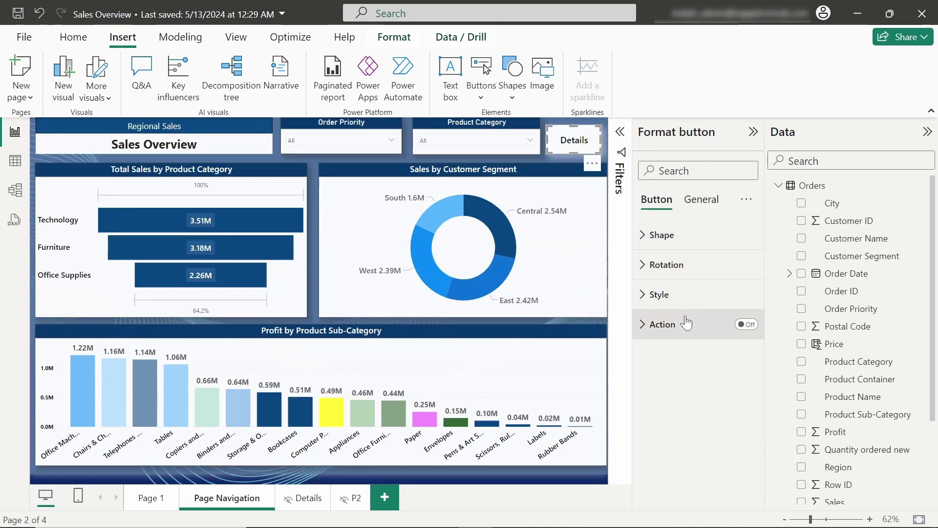
{"action": "left_click", "coordinate": [749, 325]}
{"action": "left_click", "coordinate": [708, 333]}
{"action": "scroll", "coordinate": [707, 332], "scroll_direction": "down", "scroll_amount": 2}
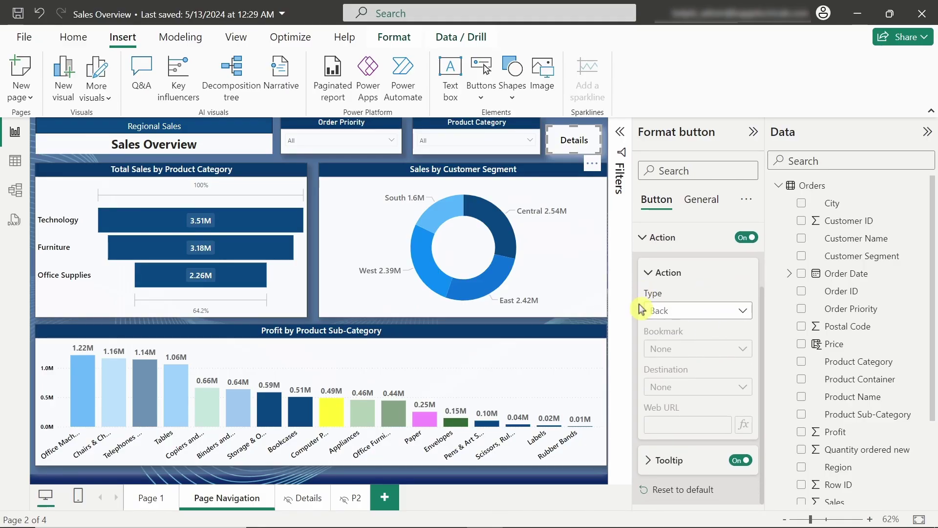
{"action": "left_click", "coordinate": [678, 314]}
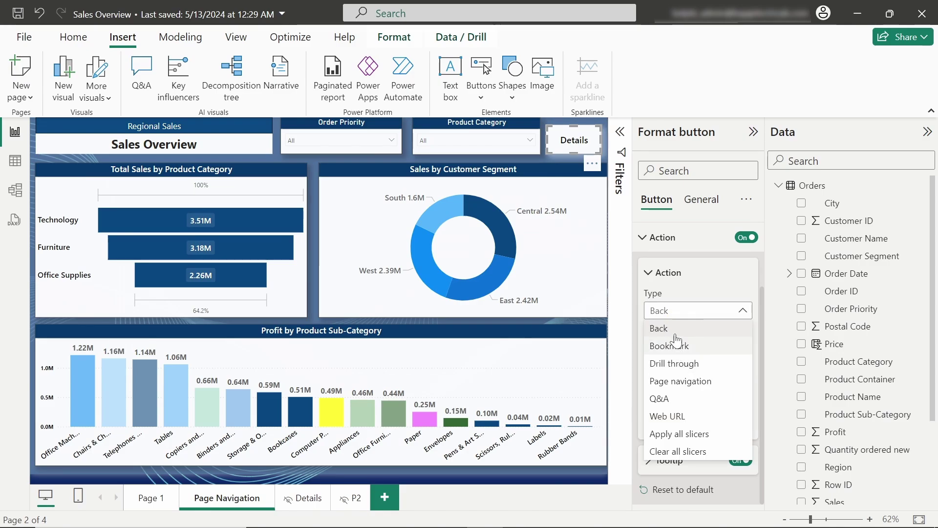
{"action": "left_click", "coordinate": [702, 380]}
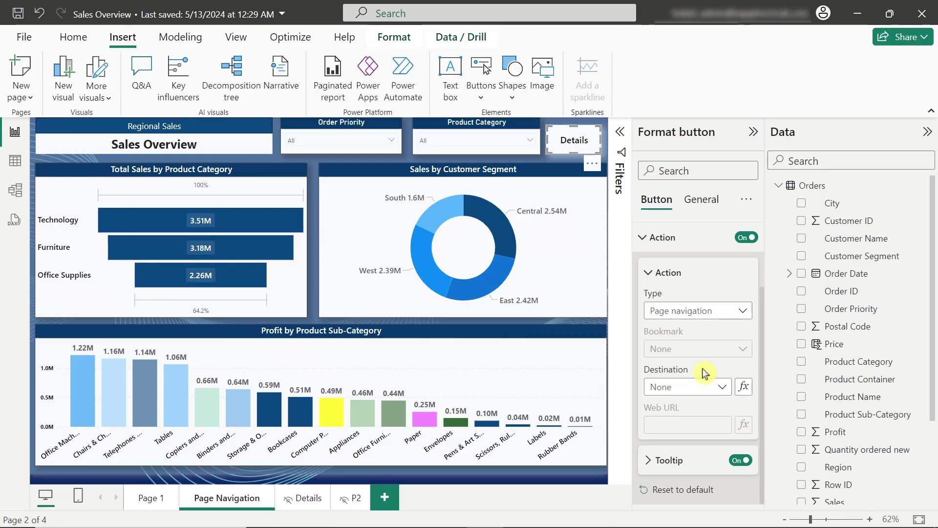
{"action": "left_click", "coordinate": [721, 388]}
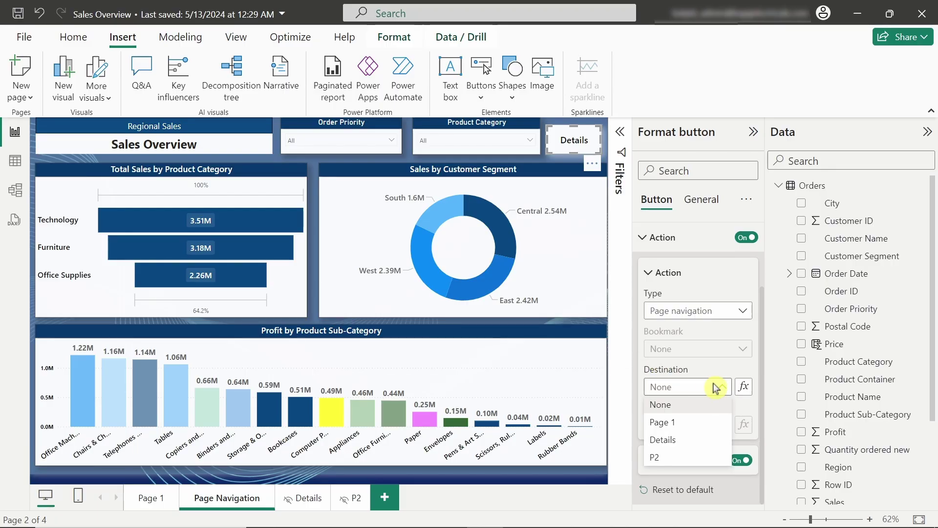
{"action": "left_click", "coordinate": [676, 442]}
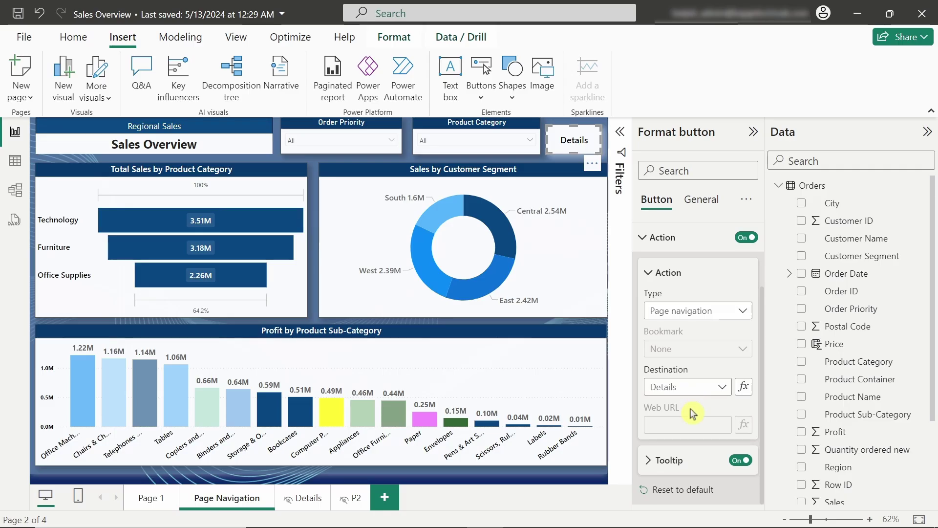
{"action": "scroll", "coordinate": [694, 408], "scroll_direction": "up", "scroll_amount": 3}
{"action": "left_click", "coordinate": [660, 325]}
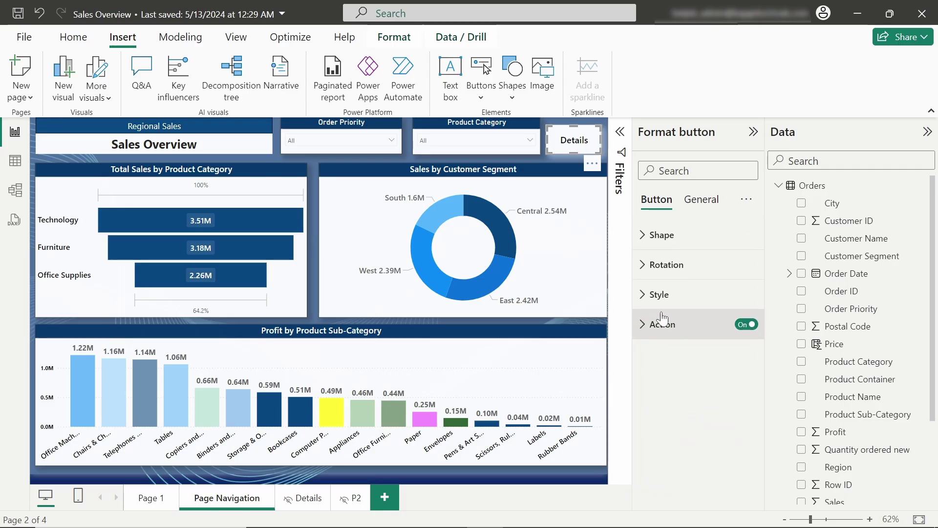
Collapse the Format and Data panes and switch to the simplified single-line ribbon.
{"action": "left_click", "coordinate": [753, 131]}
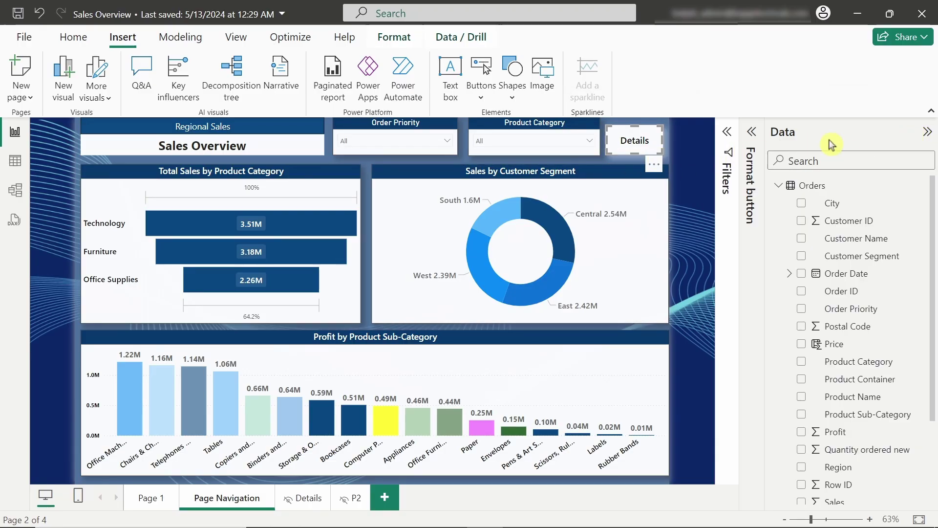
{"action": "left_click", "coordinate": [928, 132]}
{"action": "left_click", "coordinate": [931, 111]}
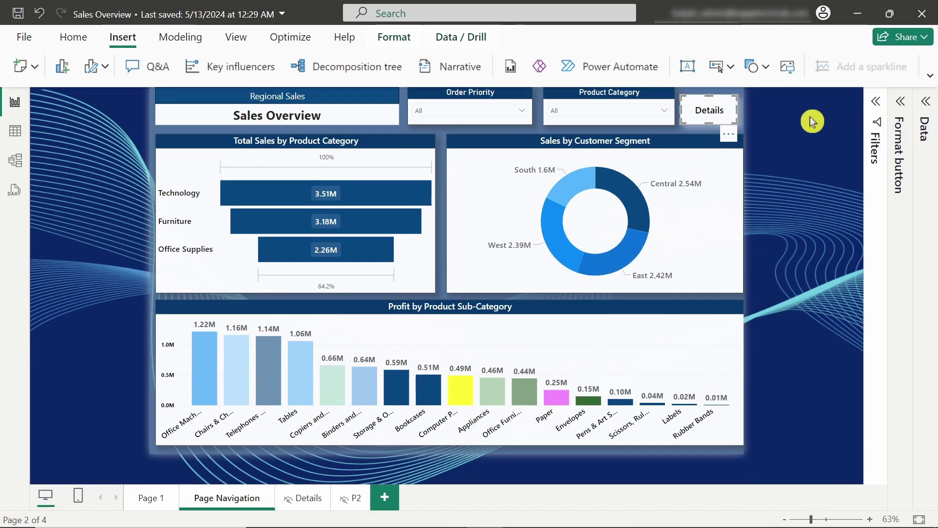
Ctrl+click the Details button to reach the Details page, then go back to Sales Overview.
{"action": "left_click", "coordinate": [706, 132]}
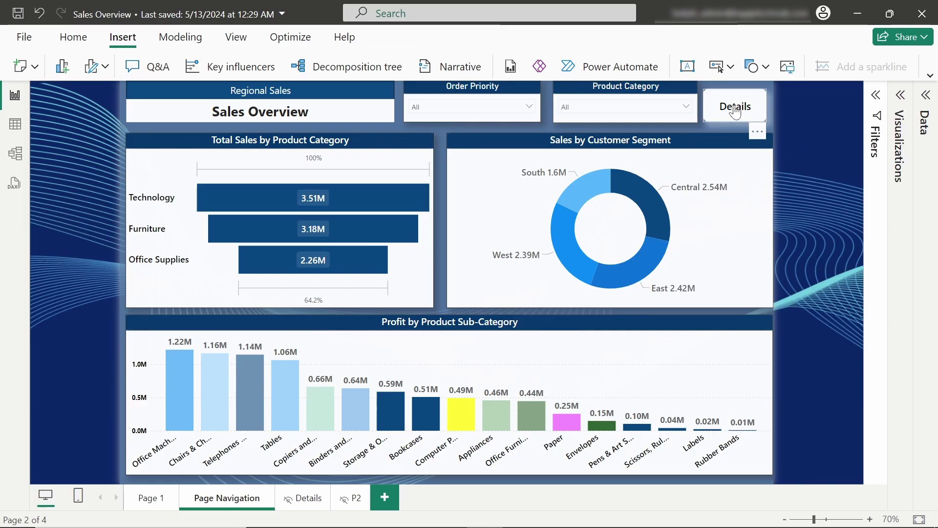
{"action": "left_click", "coordinate": [735, 110], "text": "ctrl"}
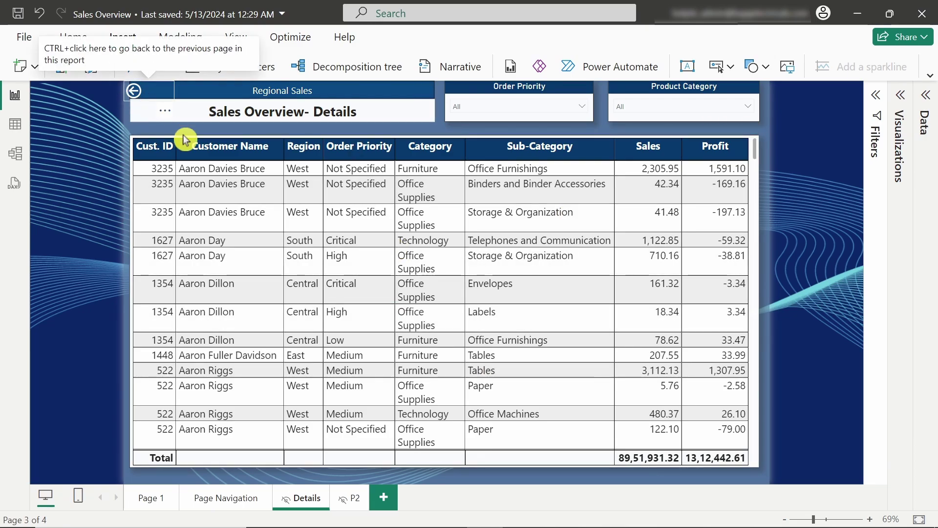
{"action": "left_click", "coordinate": [136, 95], "text": "ctrl"}
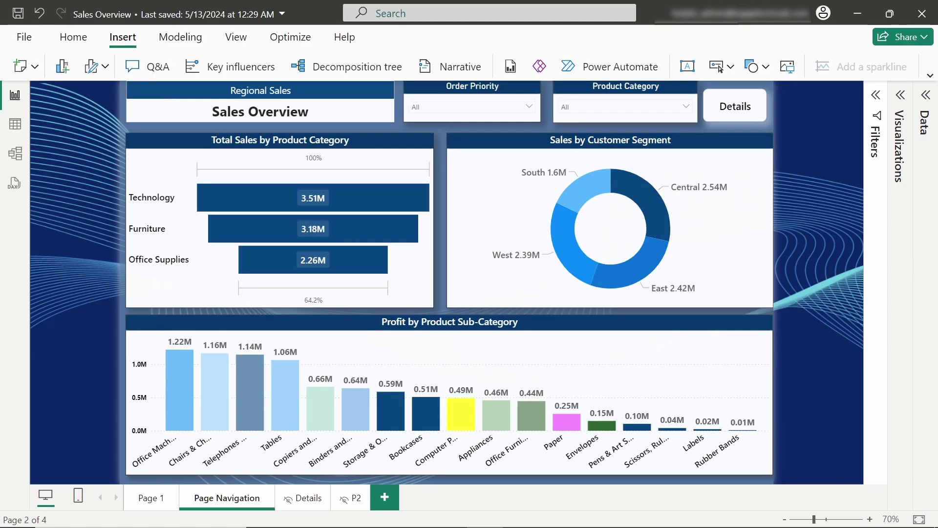